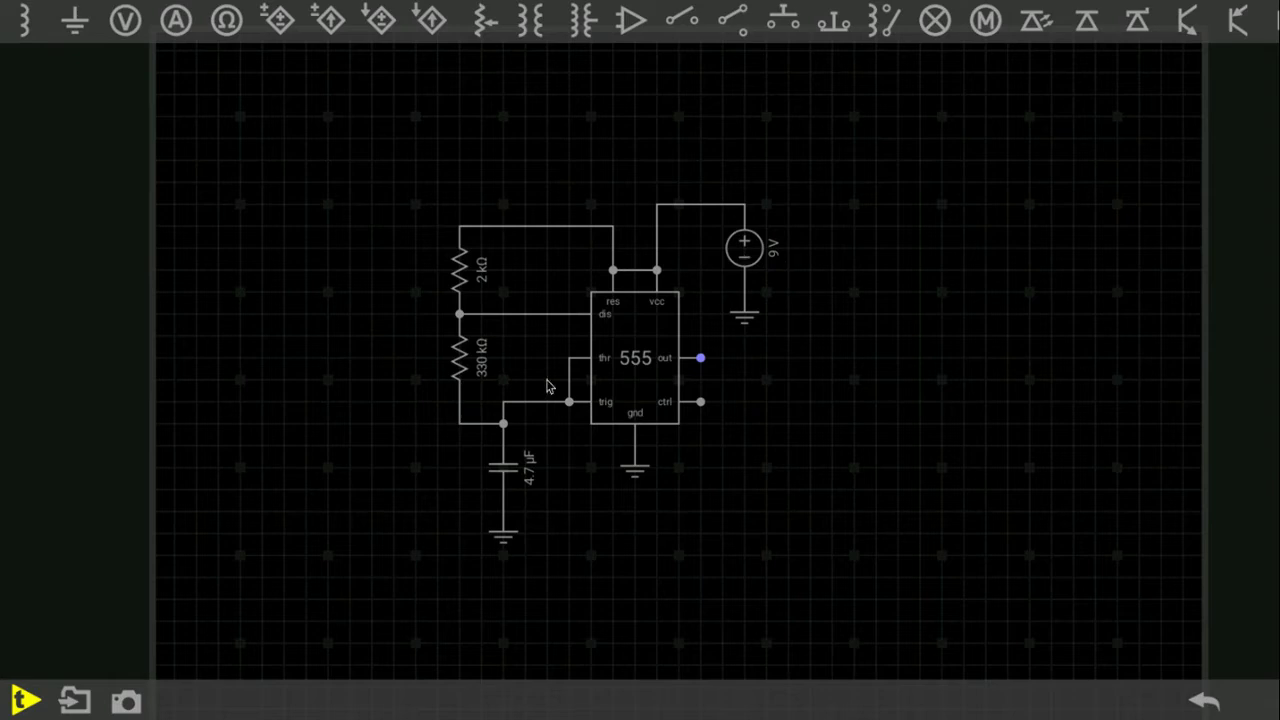
Run the 555 simulation so its 0–7.5 V square-wave output appears at roughly 450 mHz
click(20, 699)
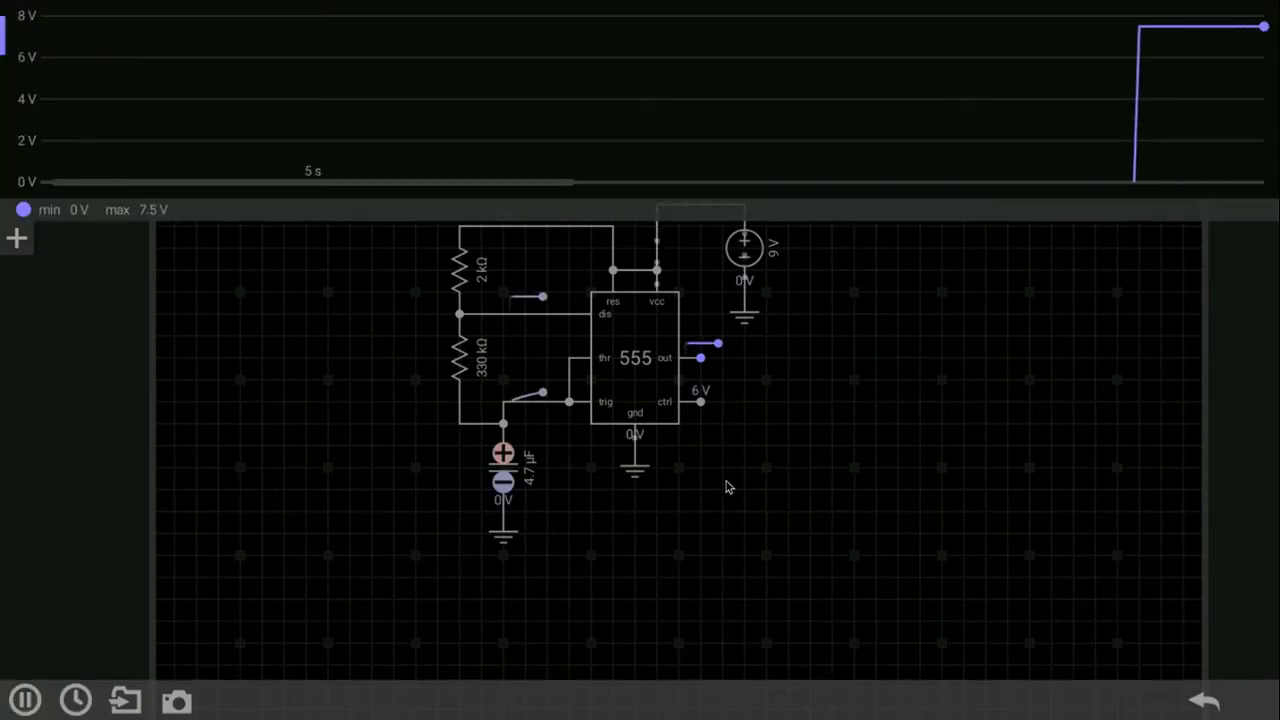
drag(884, 445, 889, 500)
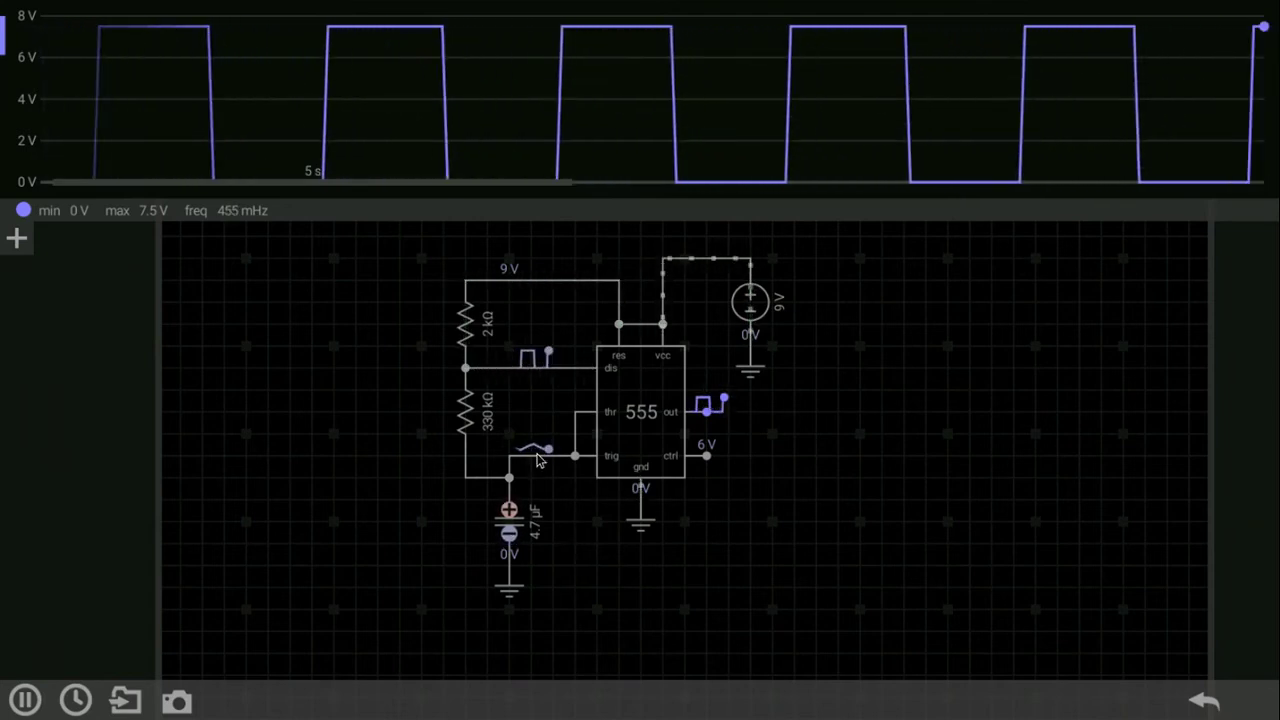
Graph the trig/thr capacitor node's 3–6 V ramp in green, then stop and reset the simulation
click(538, 458)
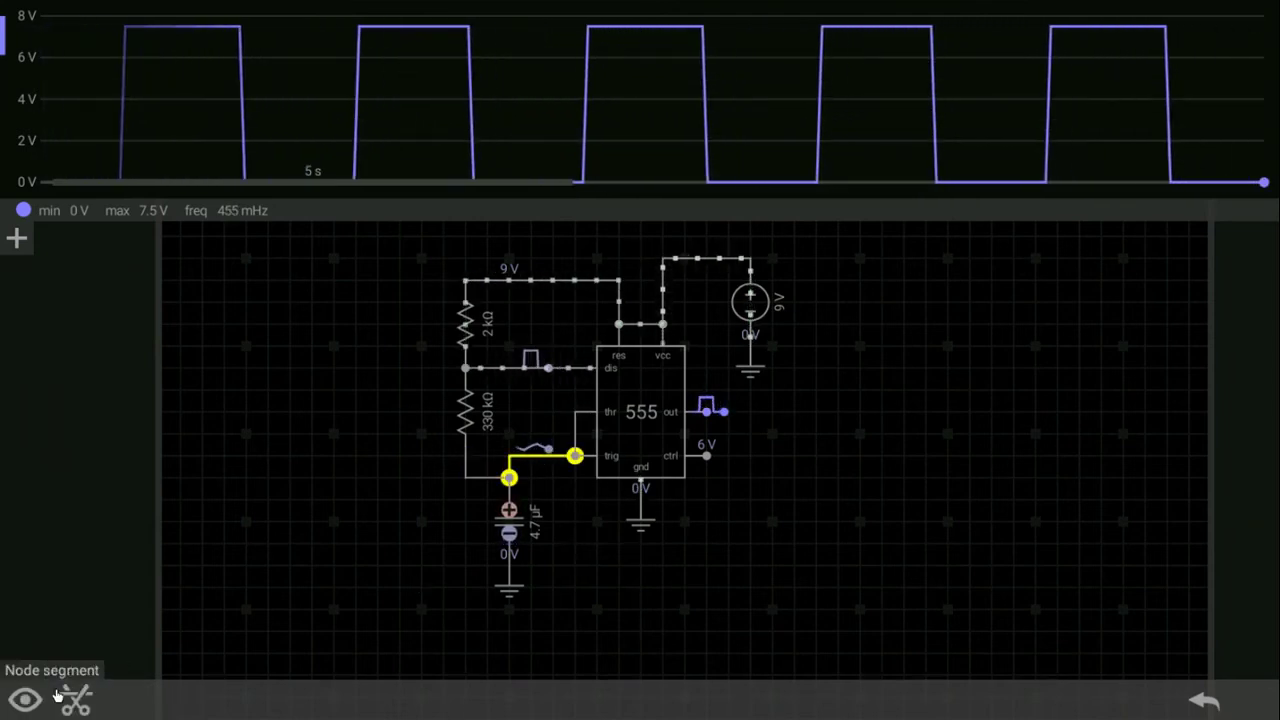
click(26, 700)
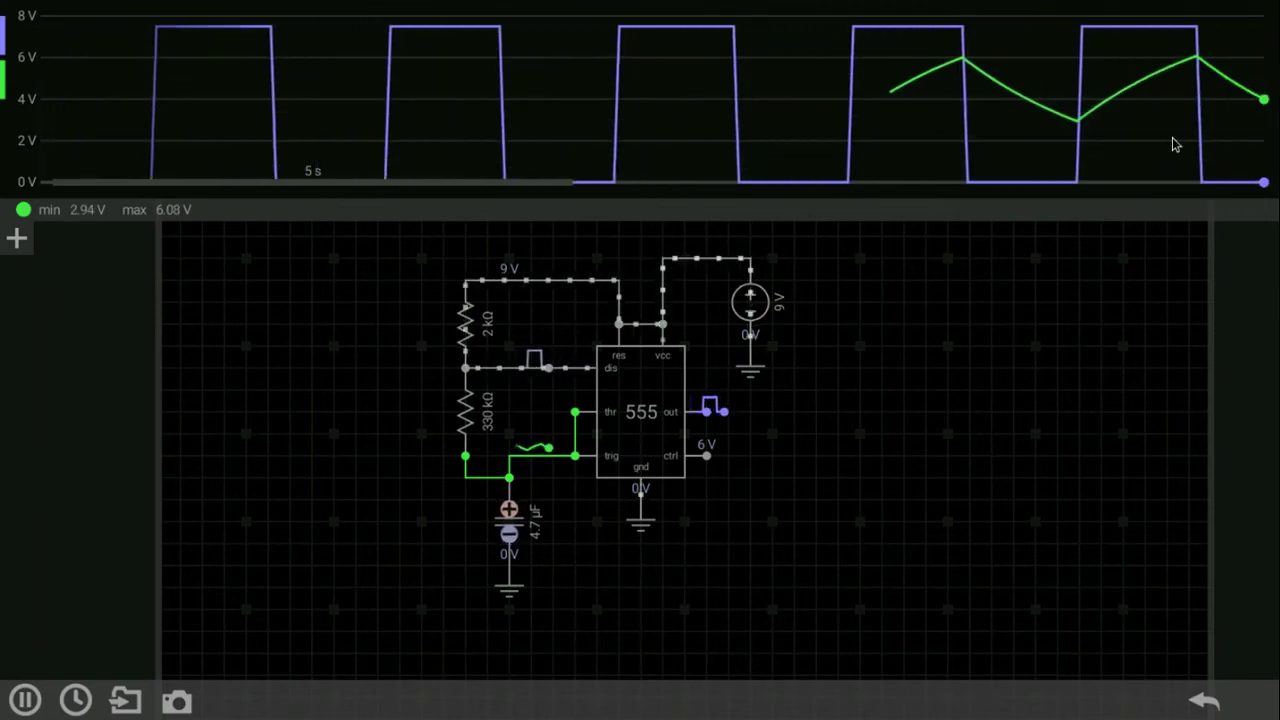
click(68, 703)
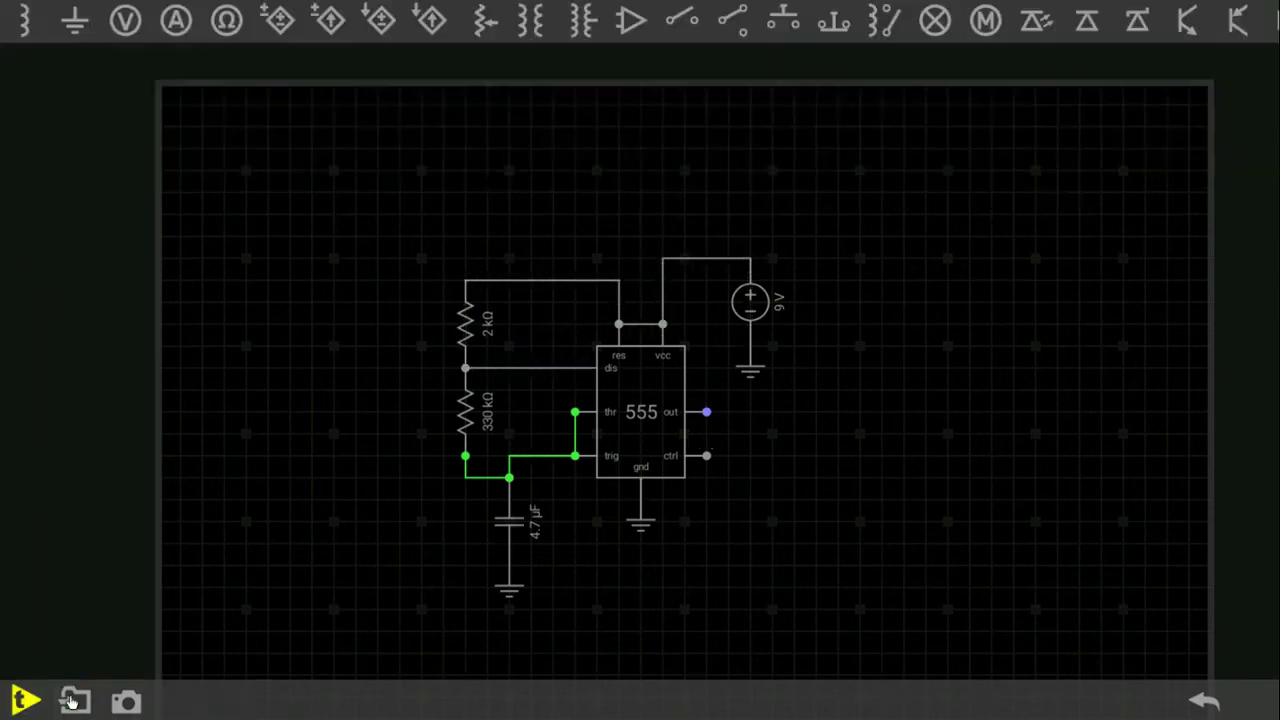
Restart the simulation and remove the capacitor node trace, leaving only the ~444 mHz output
click(10, 706)
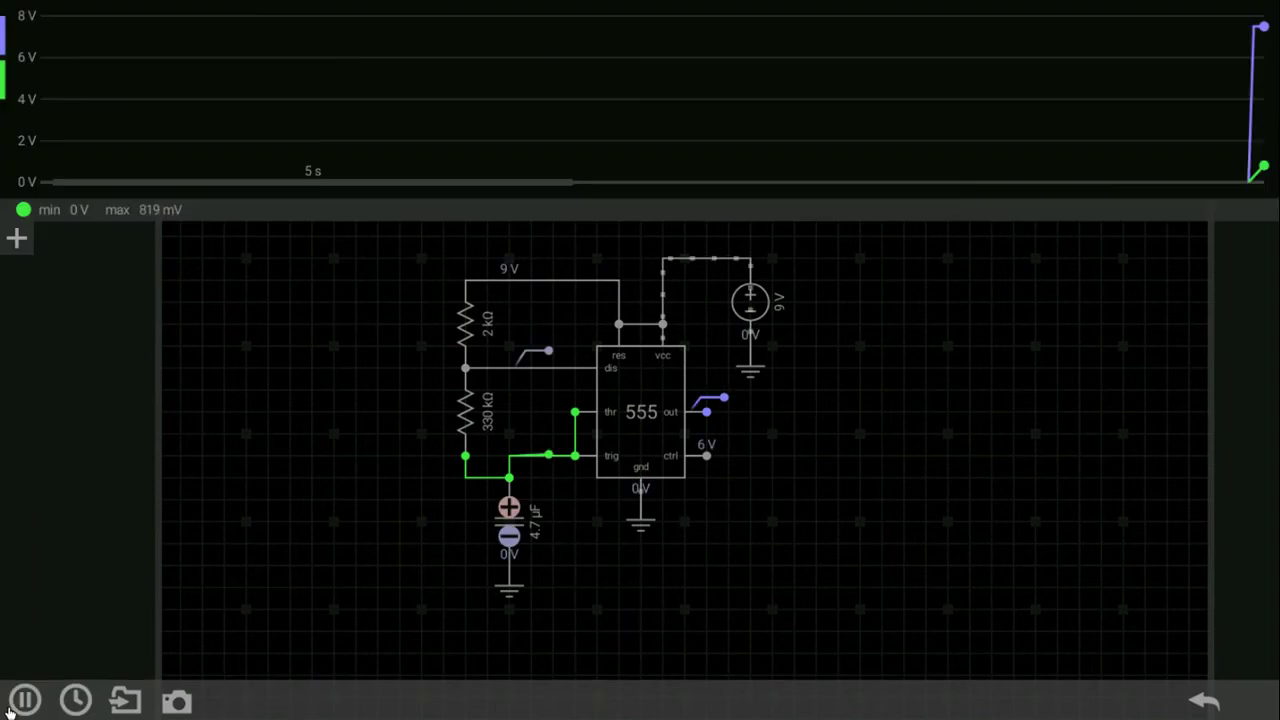
click(502, 479)
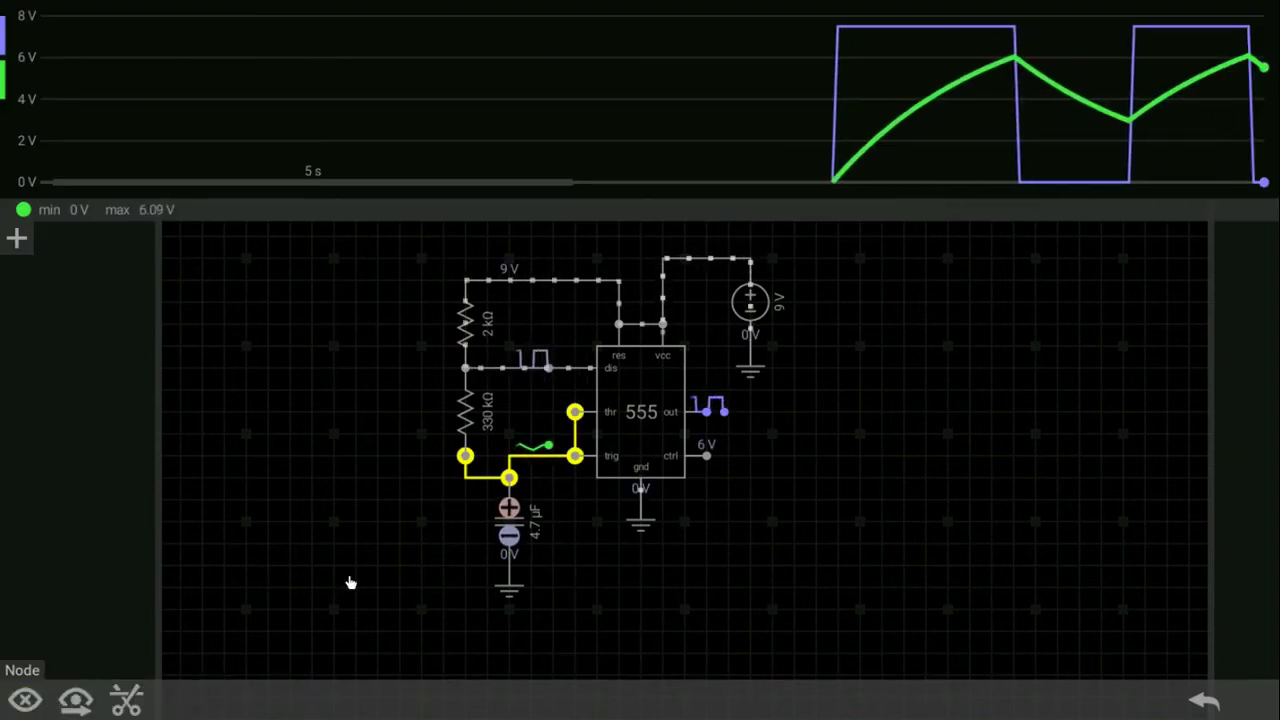
click(582, 307)
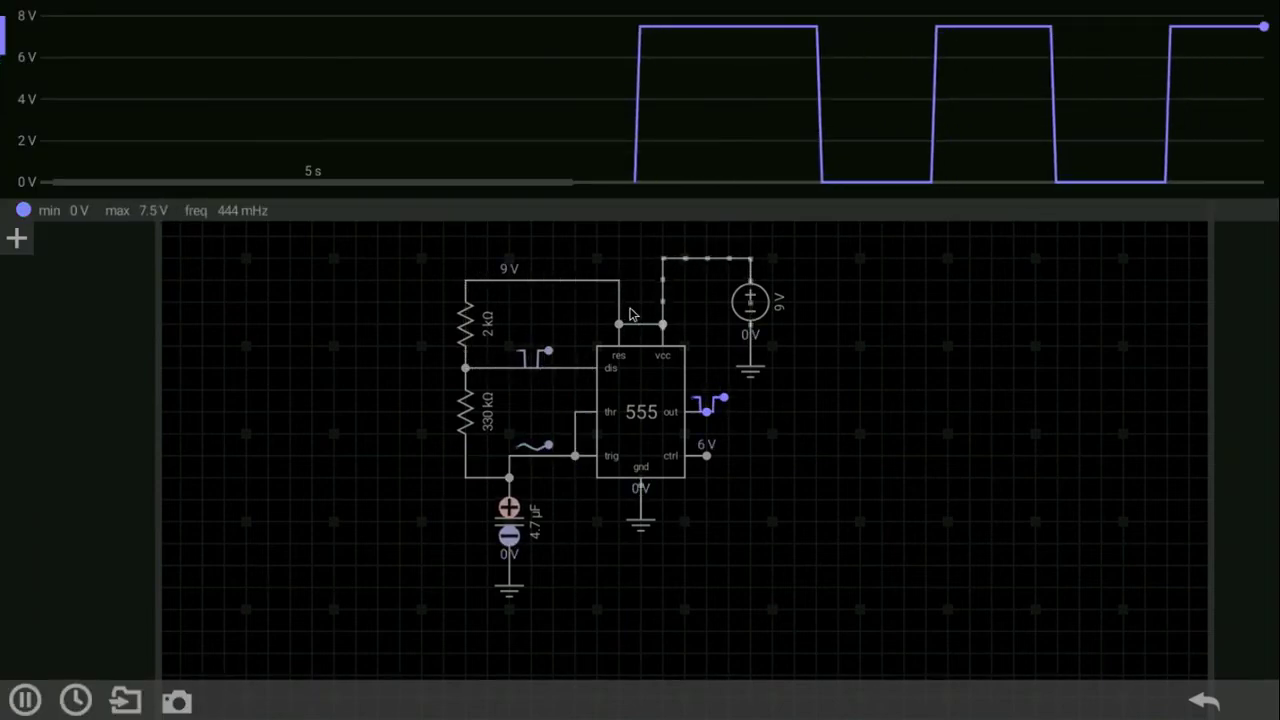